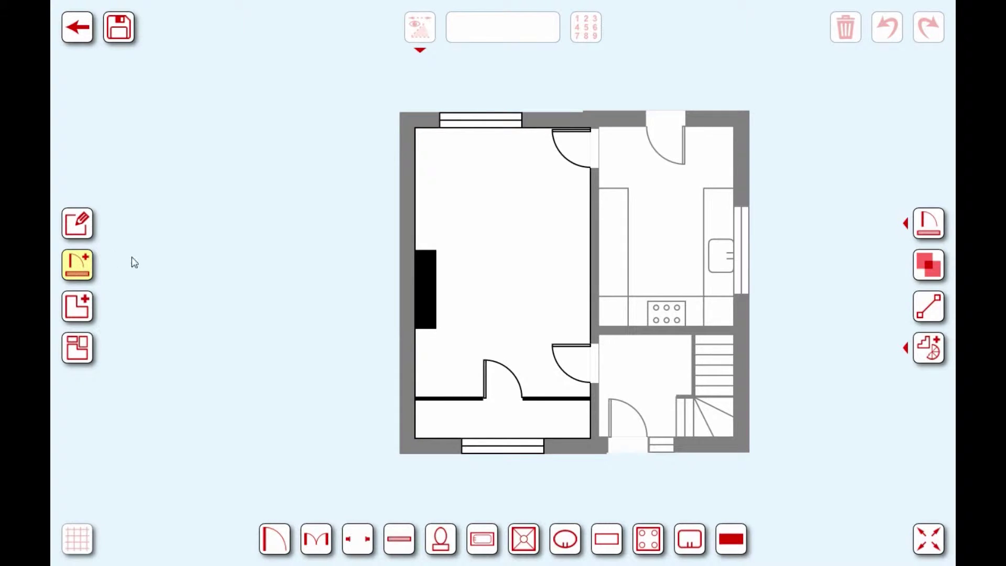
Add a crossed-circle symbol, enlarge it to about 1.04 by 1.00 and fit it into the lower-right corner of the narrow bottom compartment
left_click(927, 225)
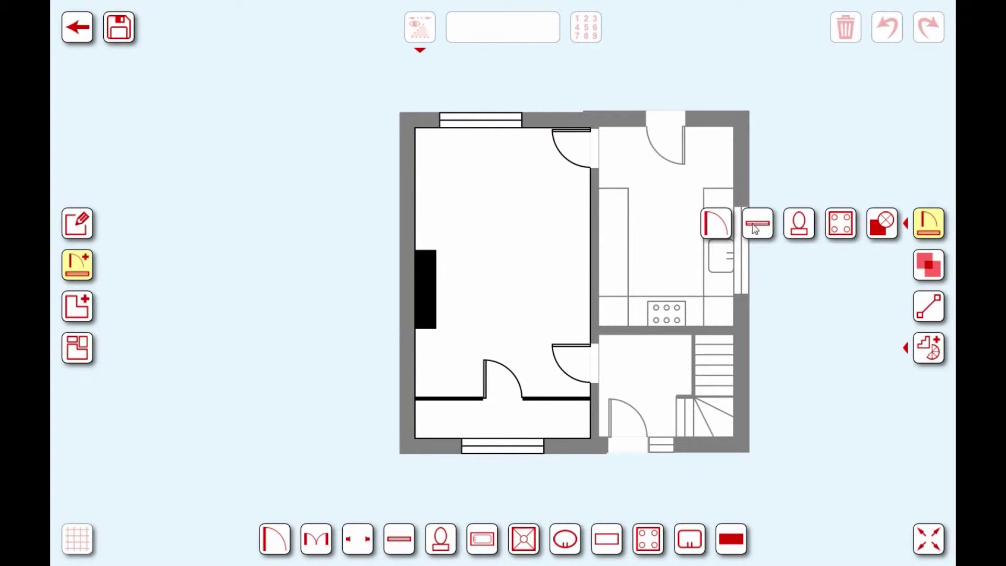
left_click(882, 225)
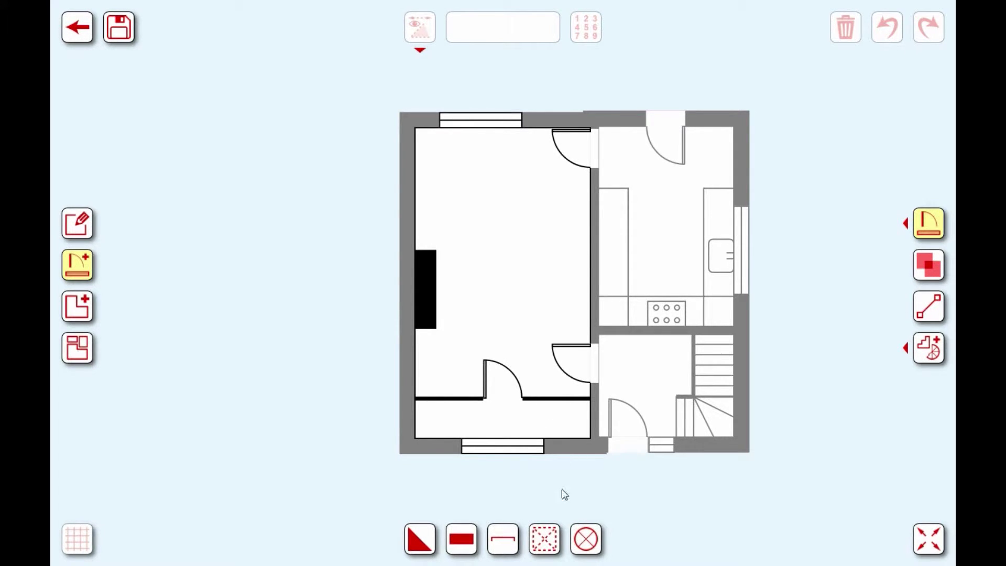
left_click(585, 539)
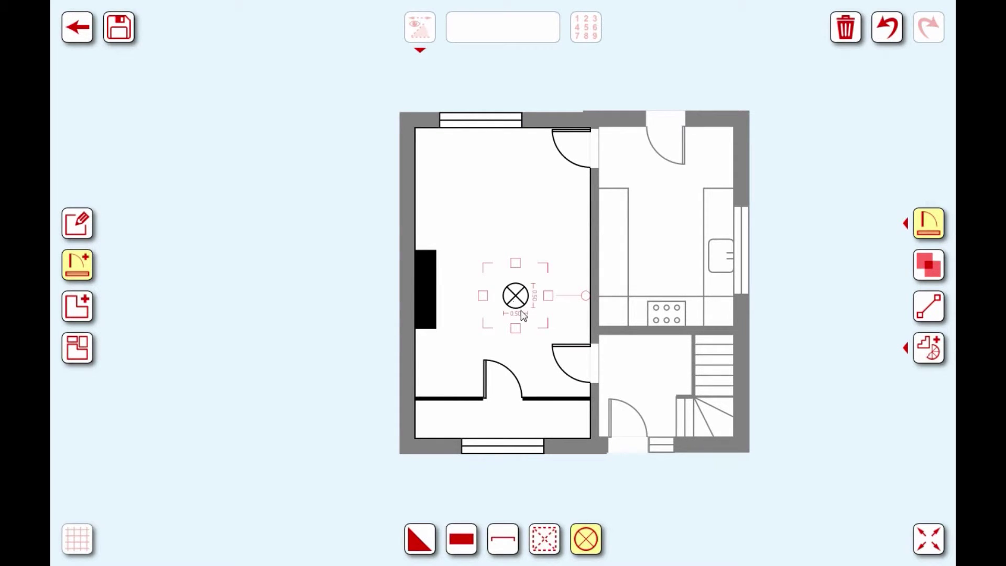
left_click_drag(514, 303, 579, 371)
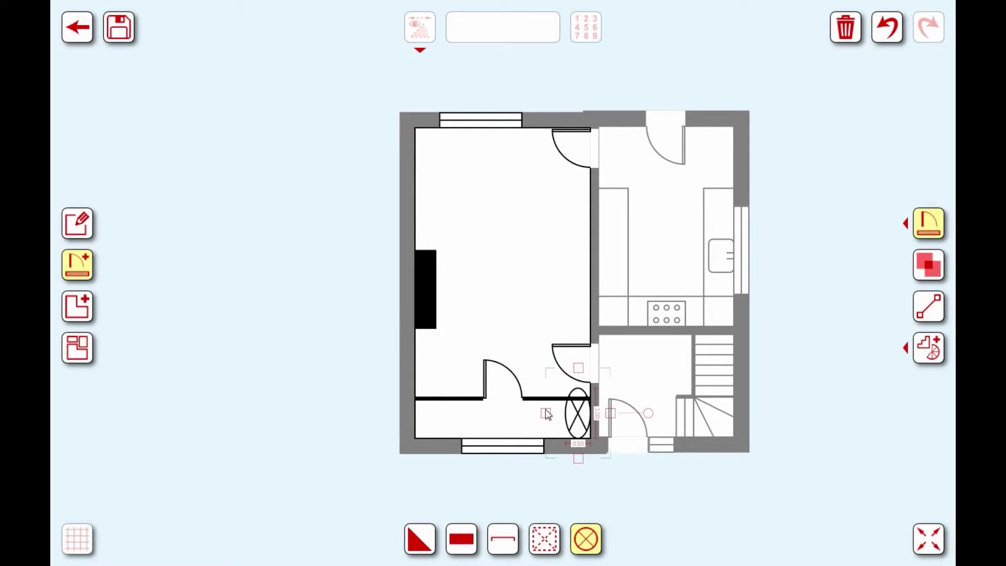
left_click_drag(545, 414, 519, 404)
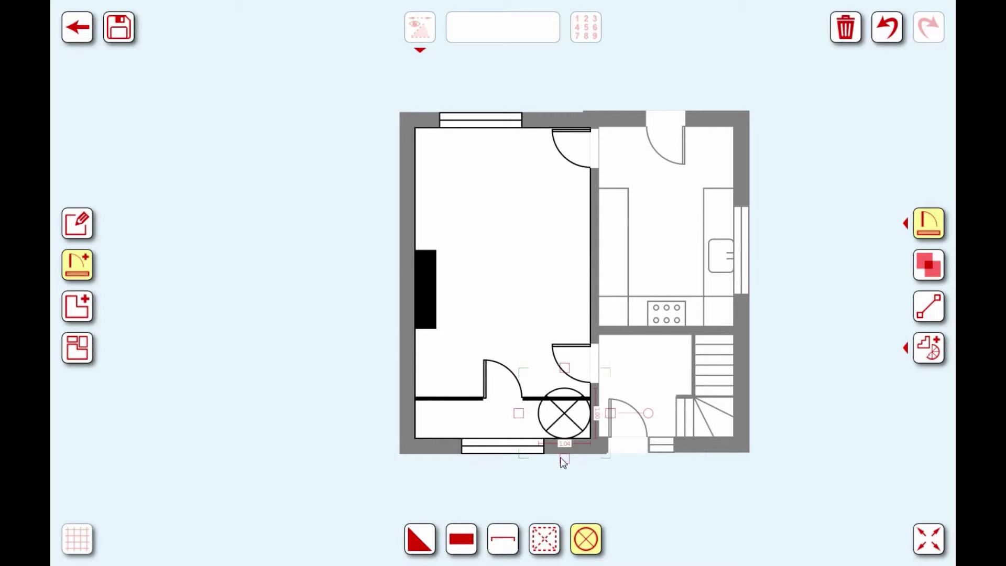
left_click(393, 460)
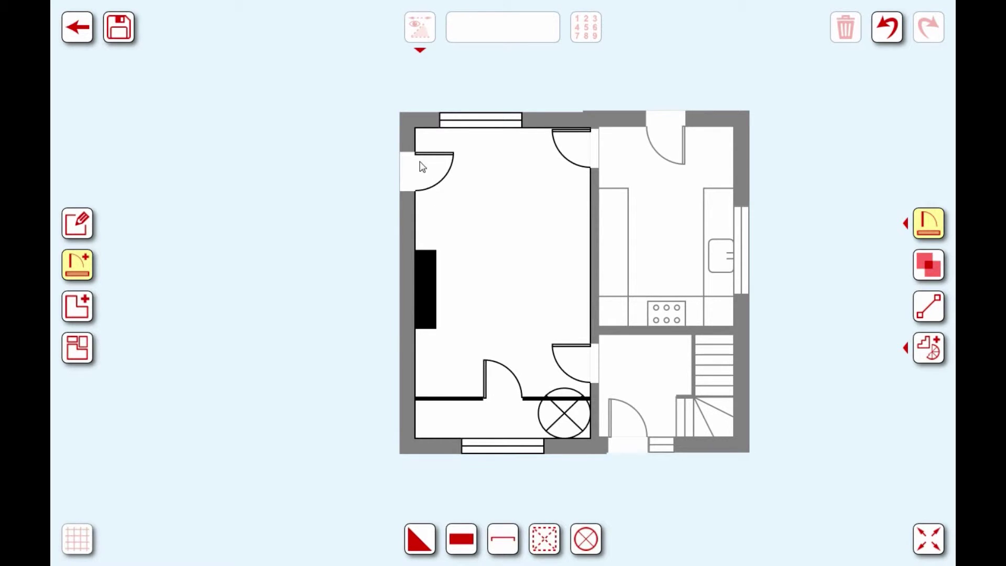
Add a bracket-shaped step symbol, rotate it upright and place it outside the door in the left exterior wall
left_click(502, 533)
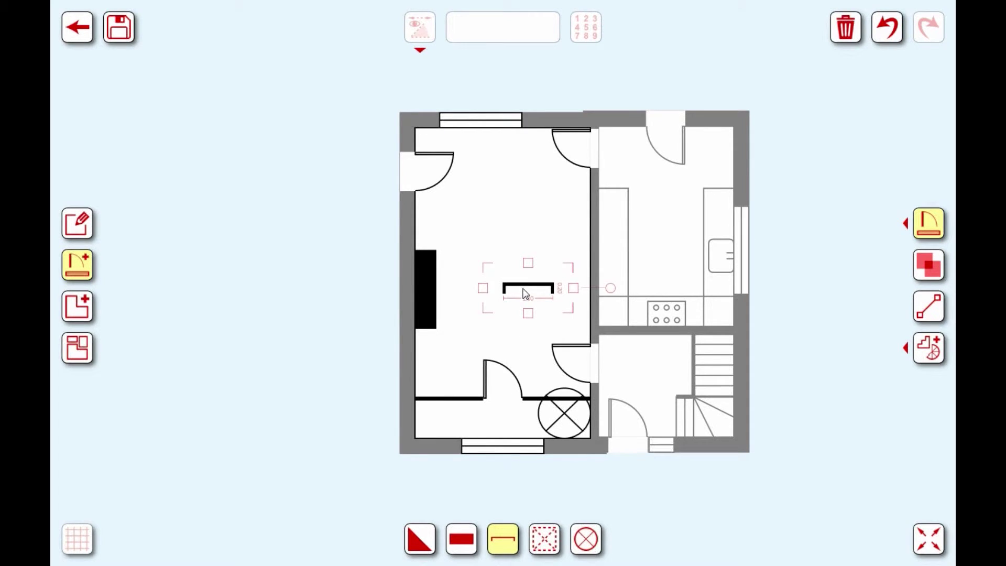
left_click_drag(525, 293, 363, 188)
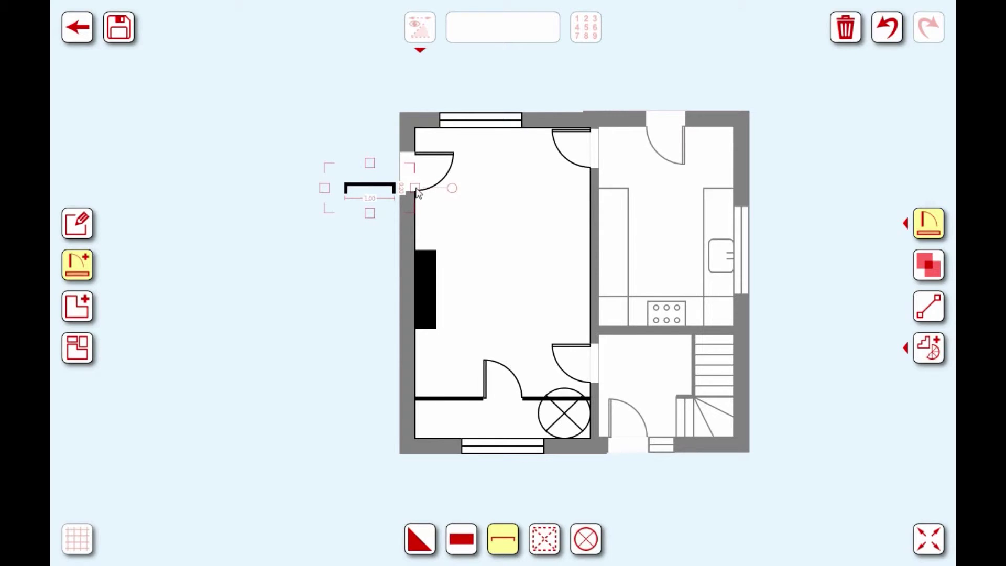
left_click_drag(451, 188, 371, 116)
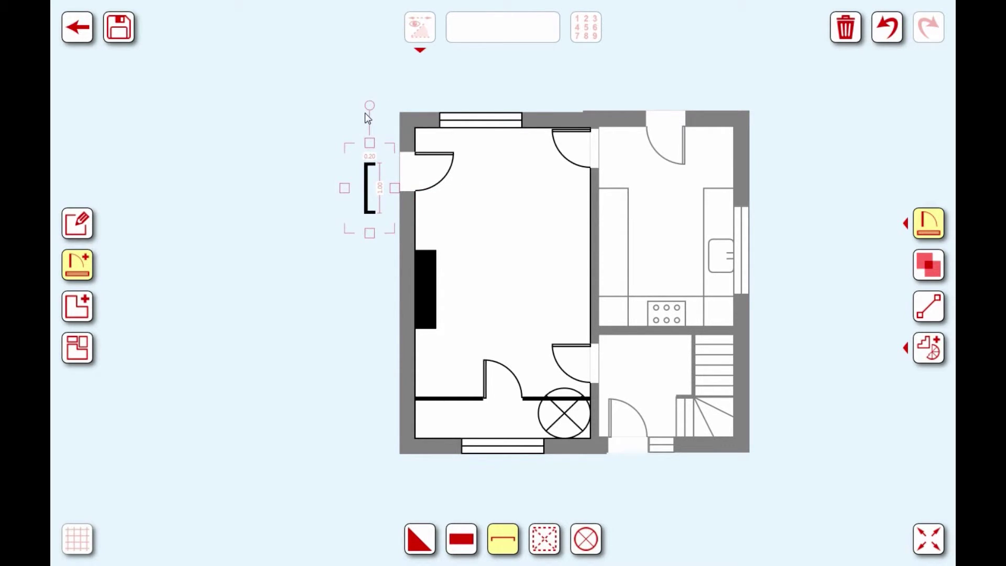
left_click_drag(365, 201, 400, 194)
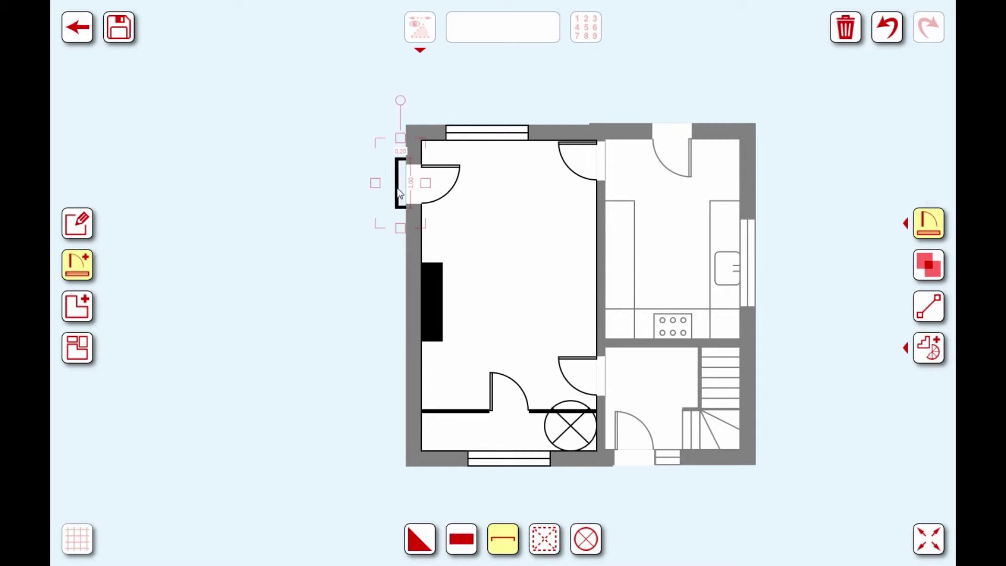
Align the bracket symbol flush against the exterior wall and resize it to about 1.04 long by 0.15 deep
scroll(400, 194, "up", 5)
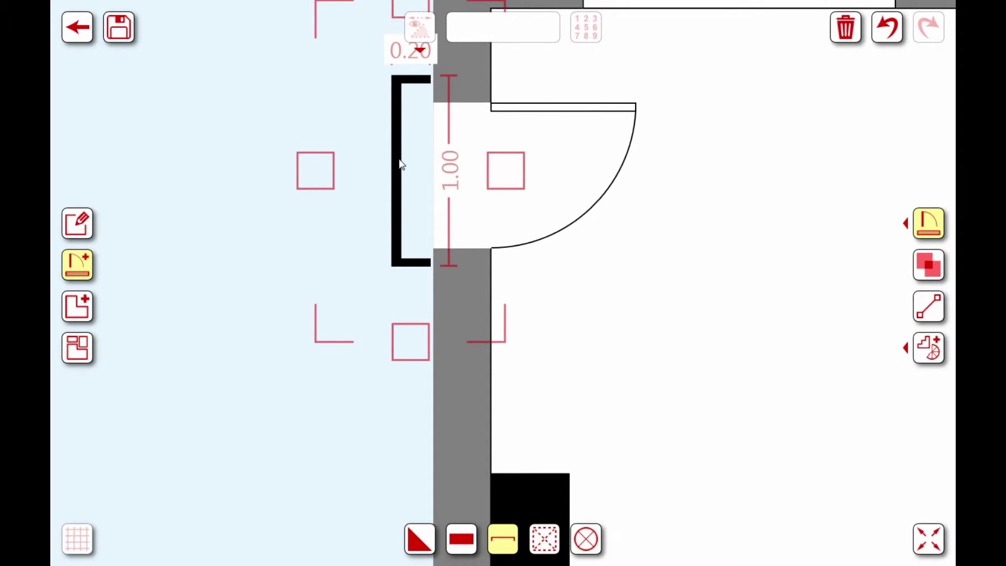
mouse_move(401, 162)
left_mouse_down()
mouse_move(385, 181)
mouse_move(405, 175)
left_mouse_up()
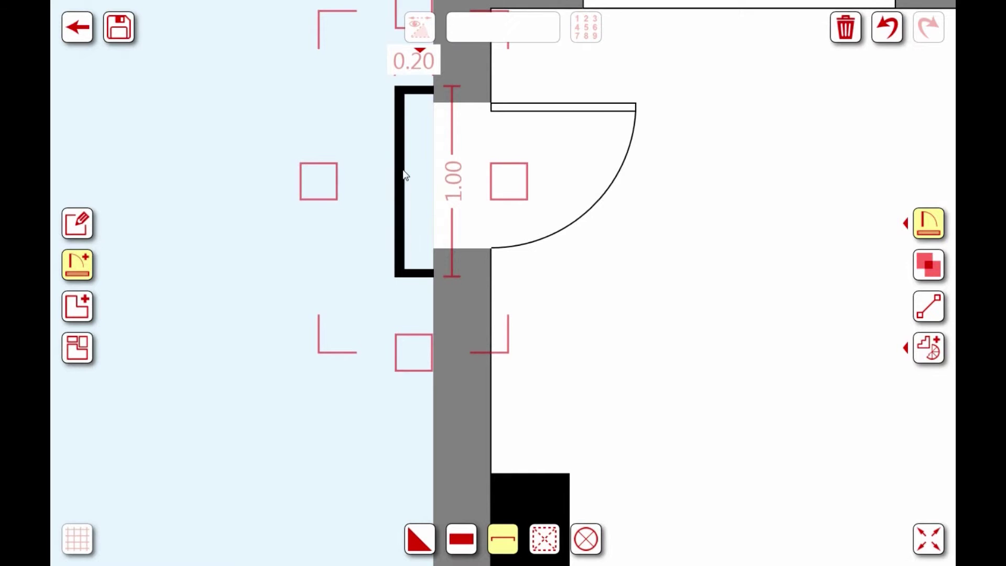
mouse_move(417, 366)
left_mouse_down()
mouse_move(417, 425)
mouse_move(412, 374)
left_mouse_up()
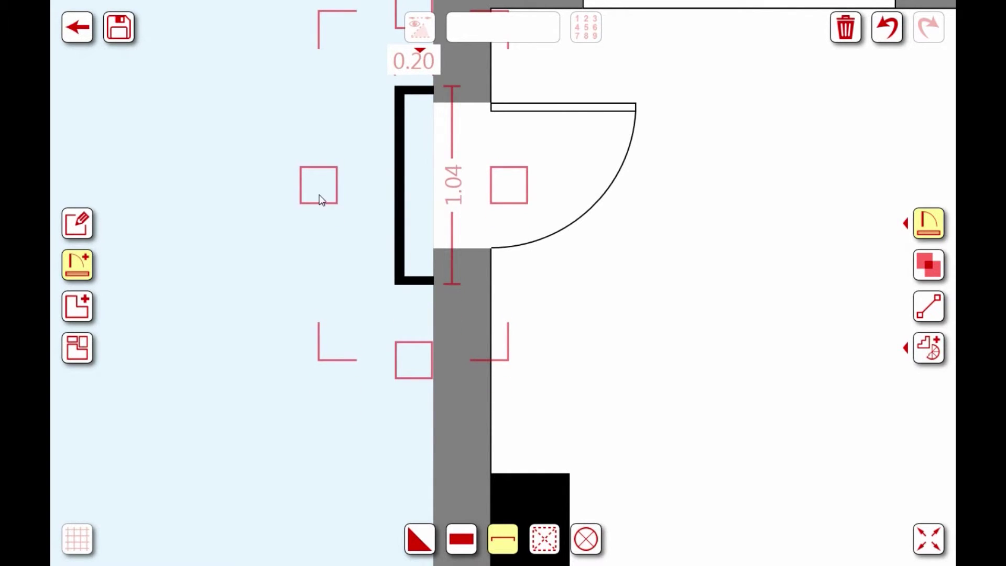
mouse_move(324, 194)
left_mouse_down()
mouse_move(286, 189)
mouse_move(326, 192)
left_mouse_up()
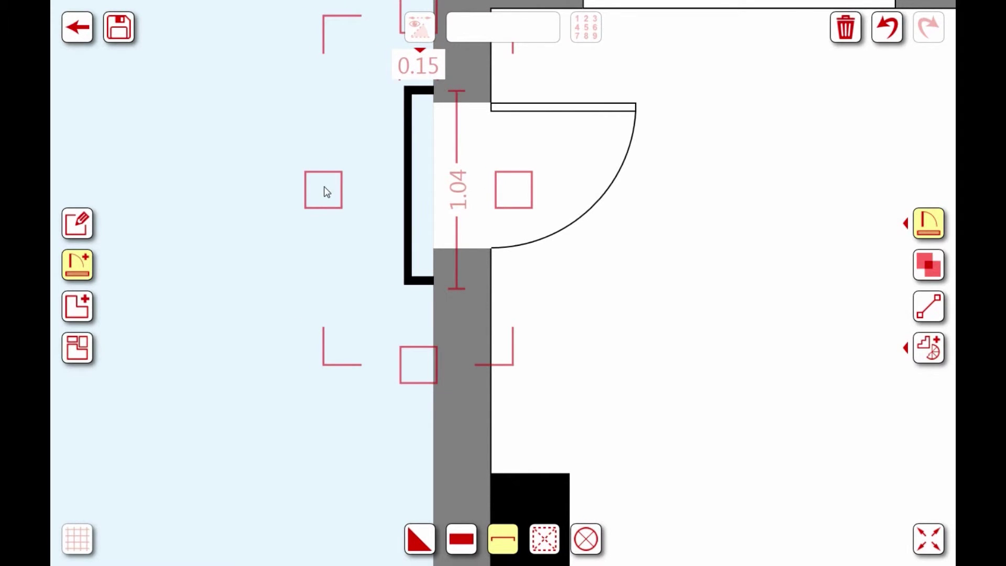
left_click(552, 440)
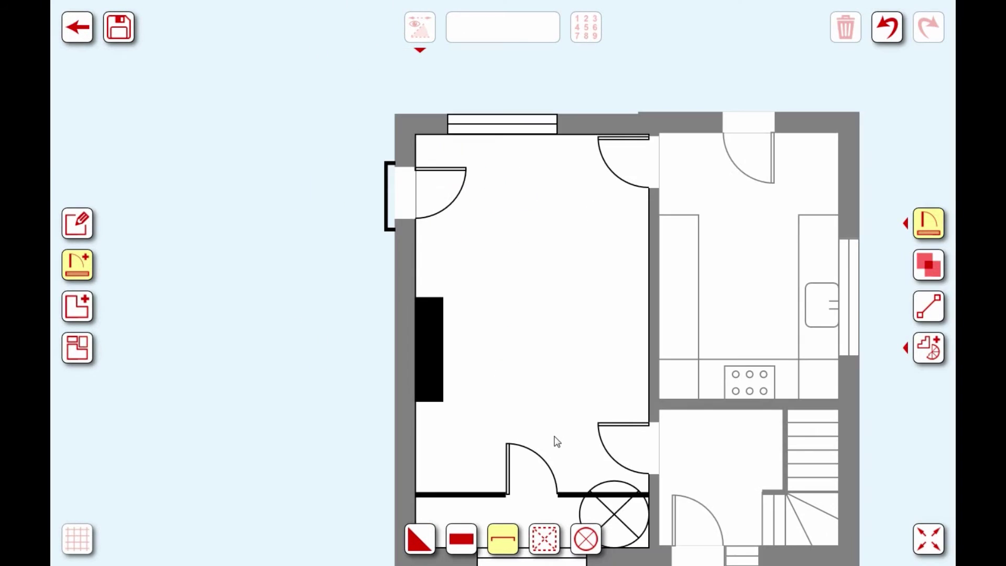
Add two dashed crossed rectangles about 0.76 by 0.47 to the large room, one above the other near the black block
left_click(548, 540)
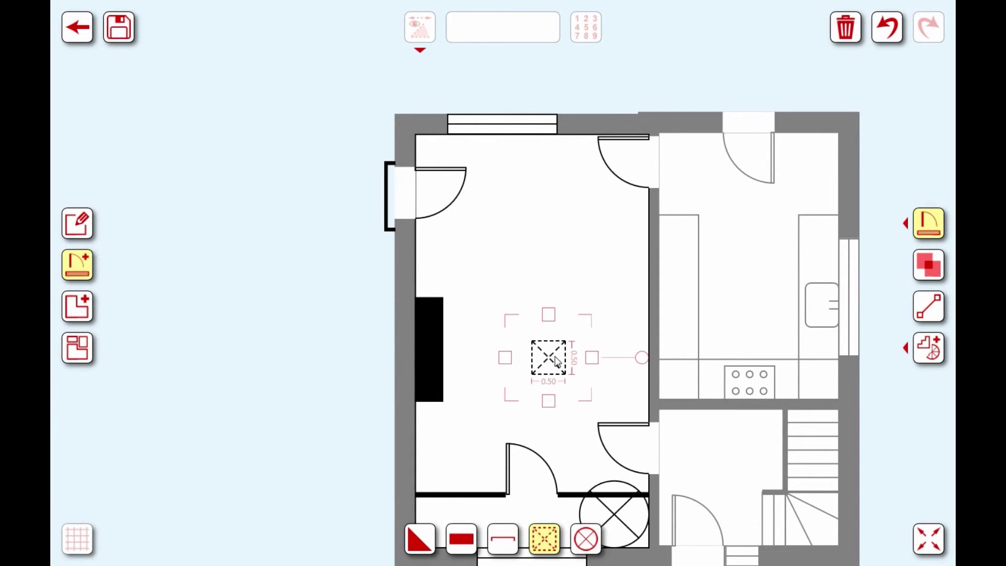
left_click_drag(556, 360, 541, 236)
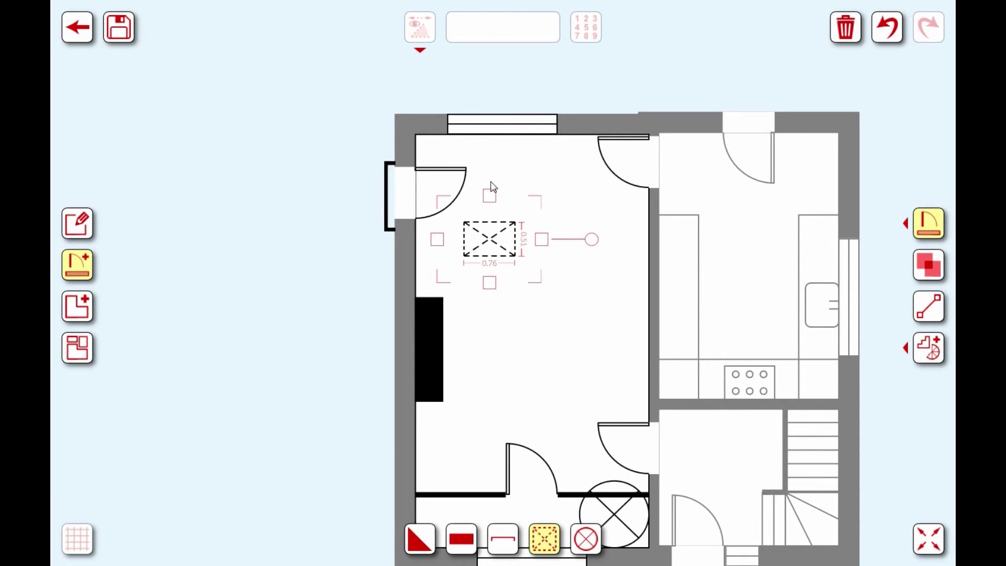
left_click_drag(488, 197, 489, 203)
left_click_drag(495, 242, 505, 398)
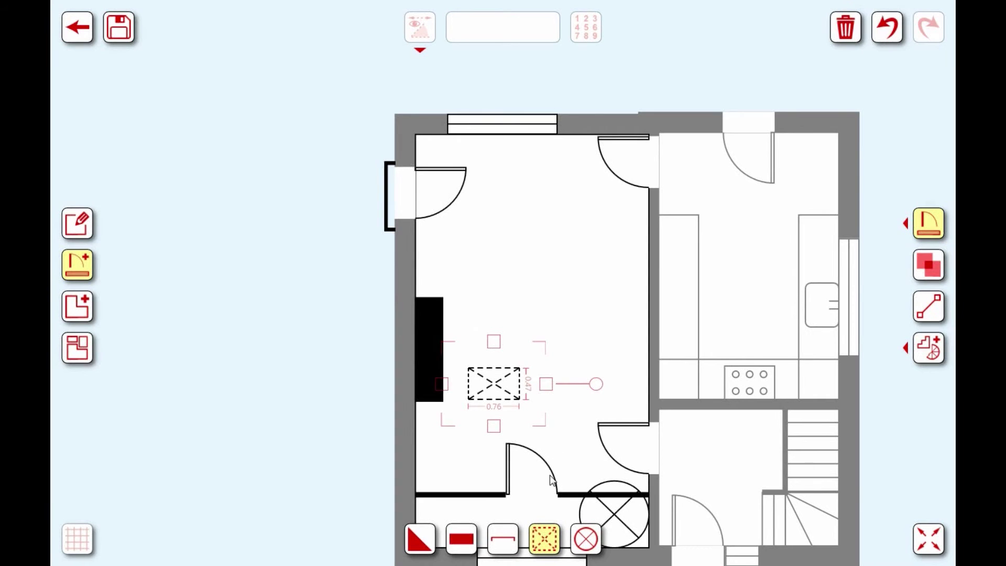
left_click(545, 539)
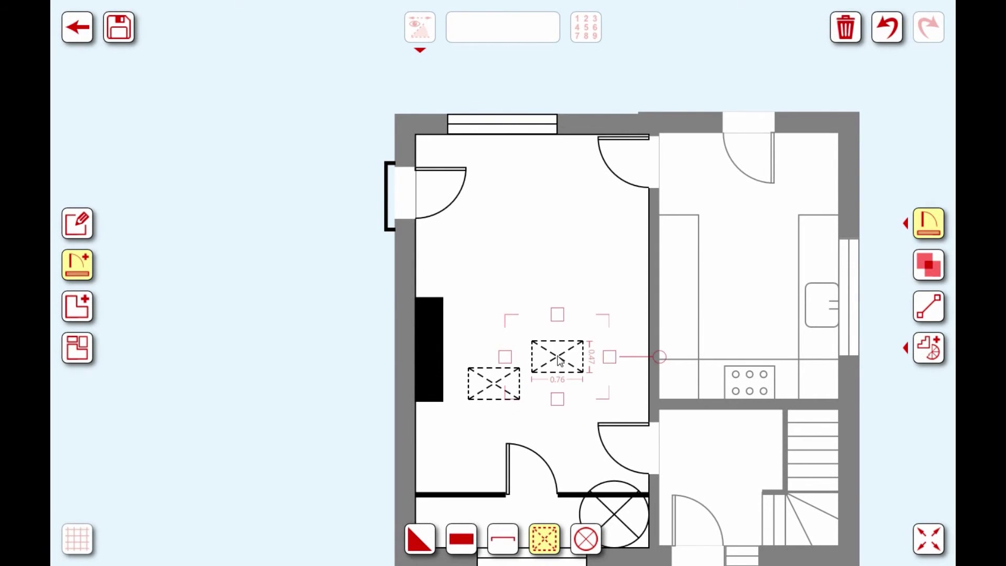
left_click_drag(559, 360, 496, 250)
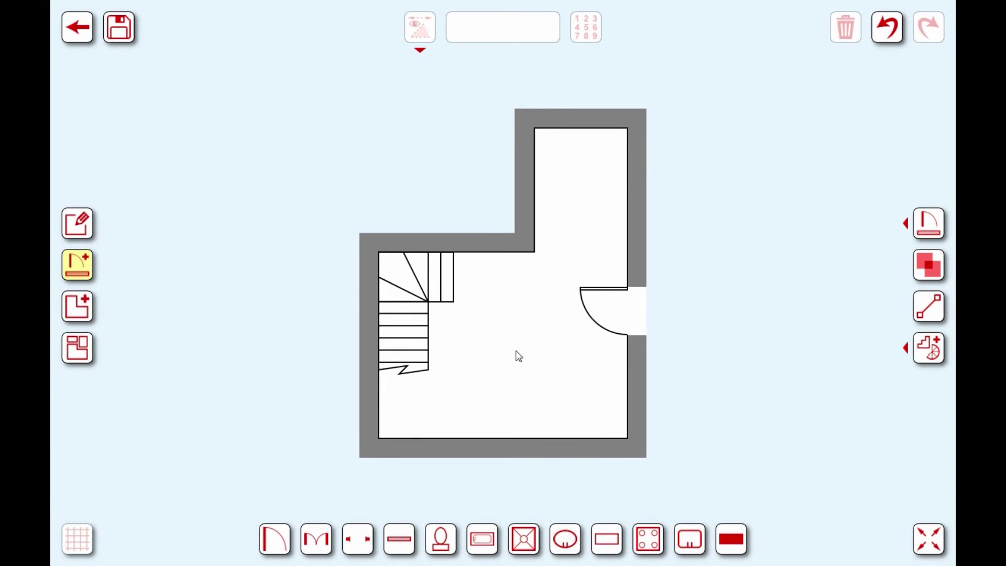
Add a solid black block, shorten it to about 0.30 by 0.33 and move it into the room's lower-right corner
left_click(733, 539)
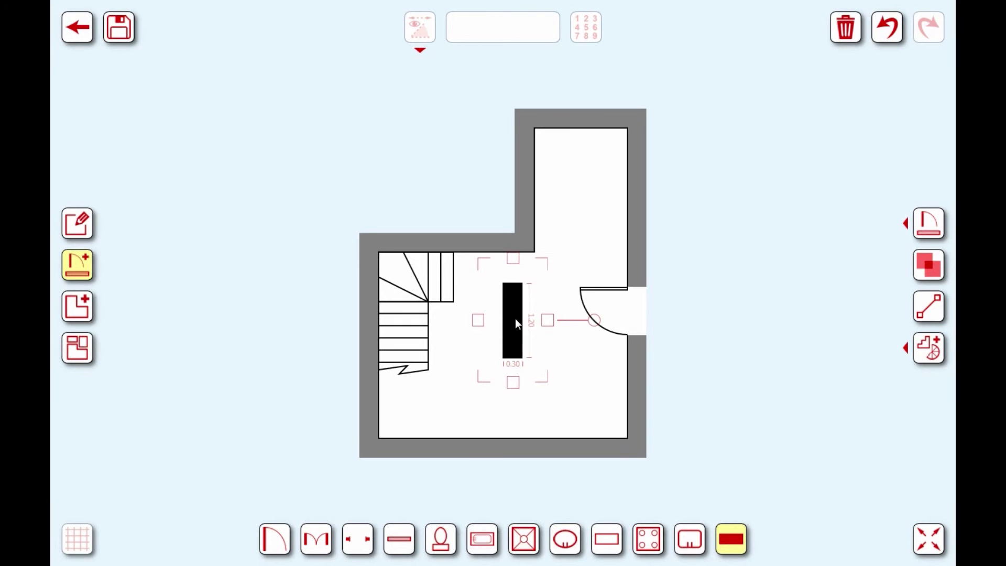
left_click_drag(516, 323, 526, 364)
left_click_drag(527, 305, 527, 361)
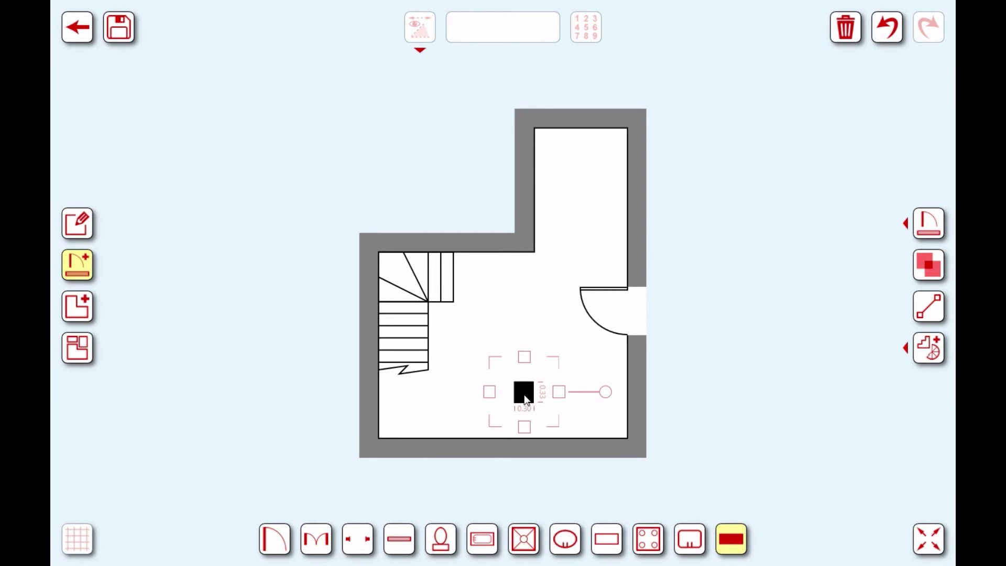
mouse_move(525, 382)
left_mouse_down()
mouse_move(526, 314)
mouse_move(524, 389)
left_mouse_up()
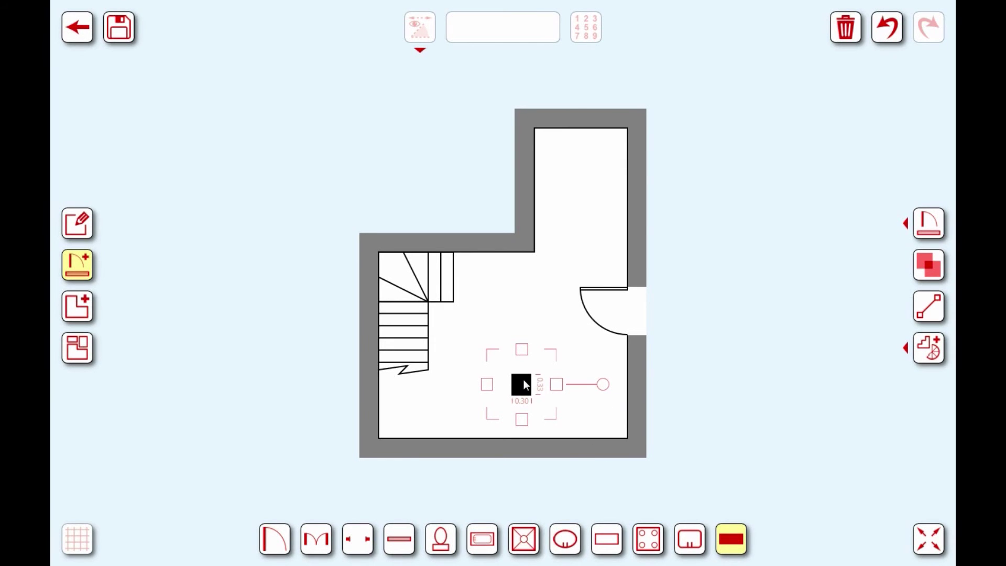
left_click_drag(523, 380, 607, 429)
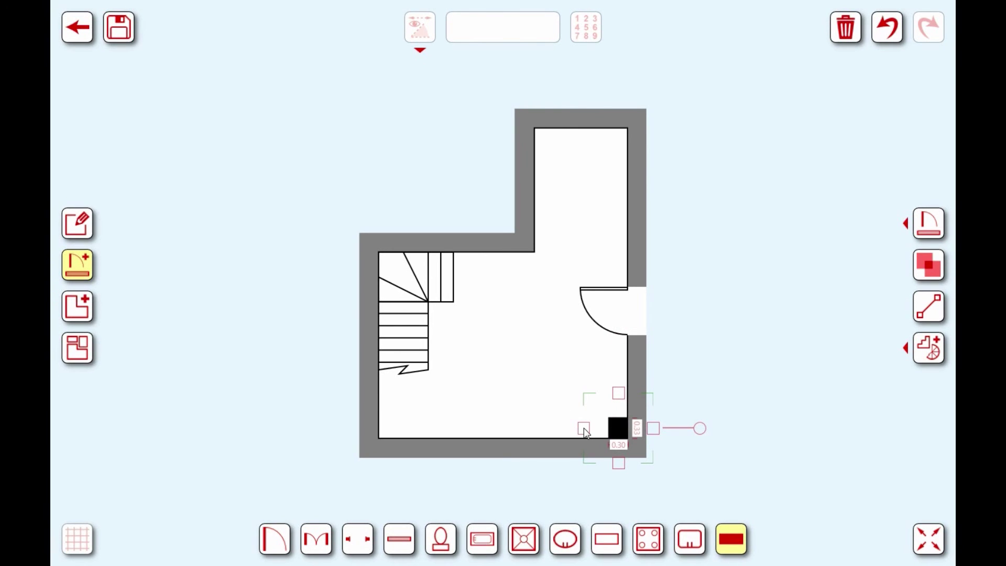
Move the black block to the middle of the room's bottom wall and enlarge it to about 1.50 wide by 0.42 deep
left_click_drag(584, 427, 512, 416)
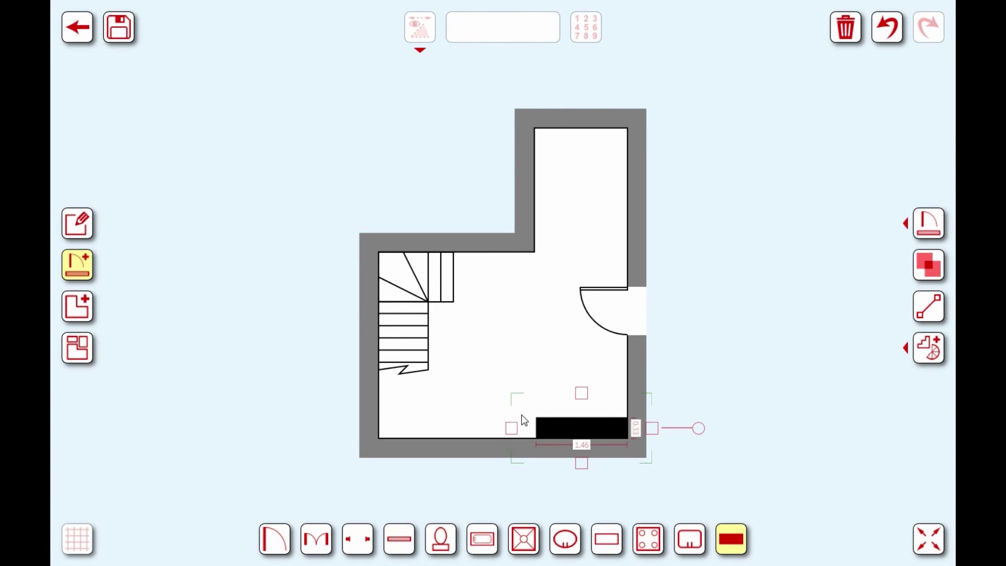
left_click_drag(577, 425, 532, 408)
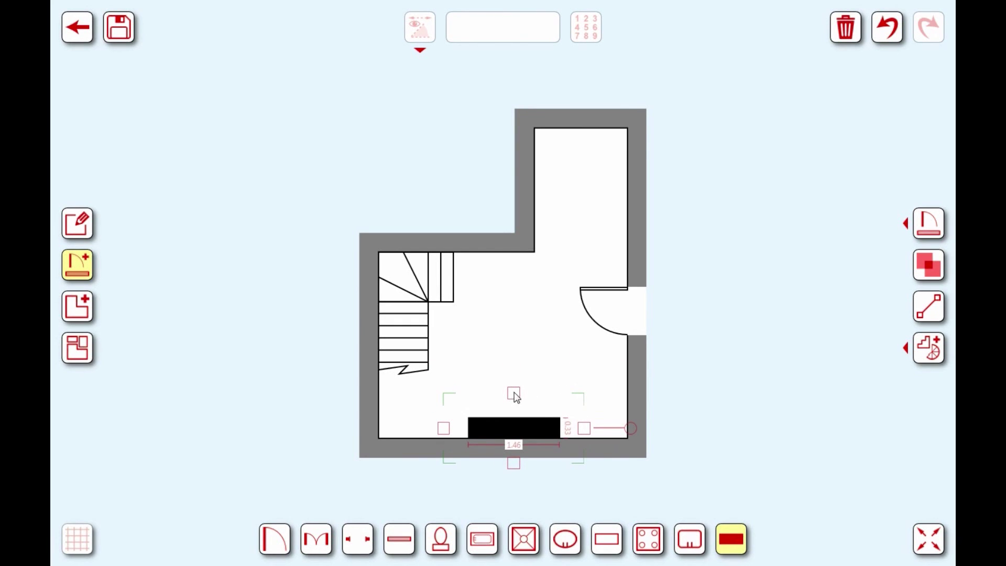
mouse_move(514, 392)
left_mouse_down()
mouse_move(514, 375)
mouse_move(519, 402)
mouse_move(517, 388)
left_mouse_up()
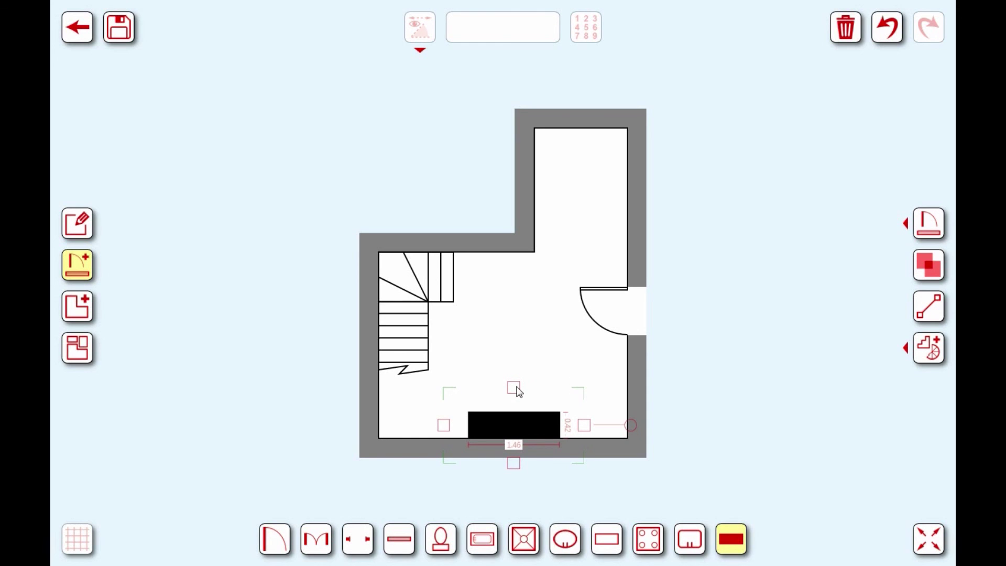
mouse_move(586, 428)
left_mouse_down()
mouse_move(611, 426)
mouse_move(590, 429)
left_mouse_up()
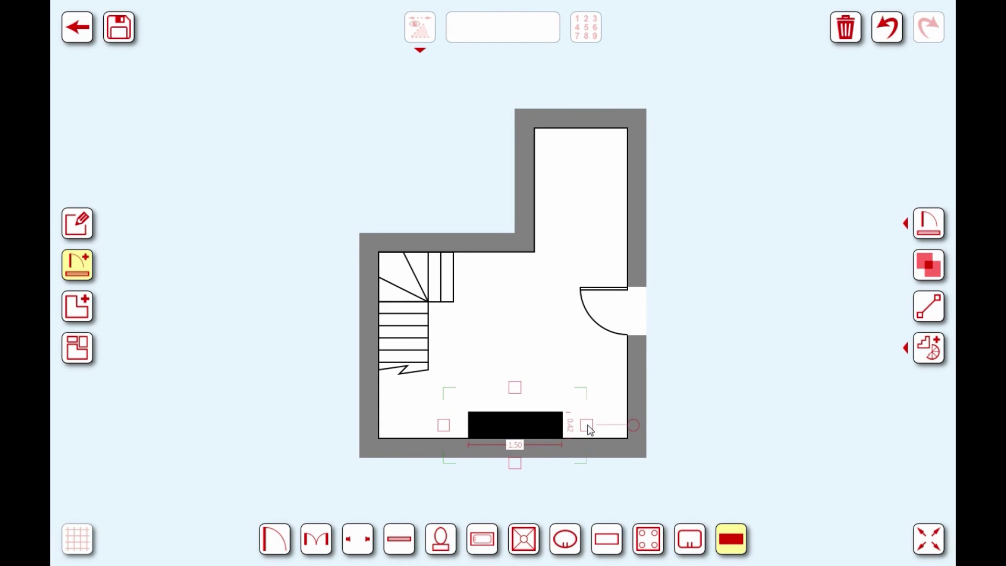